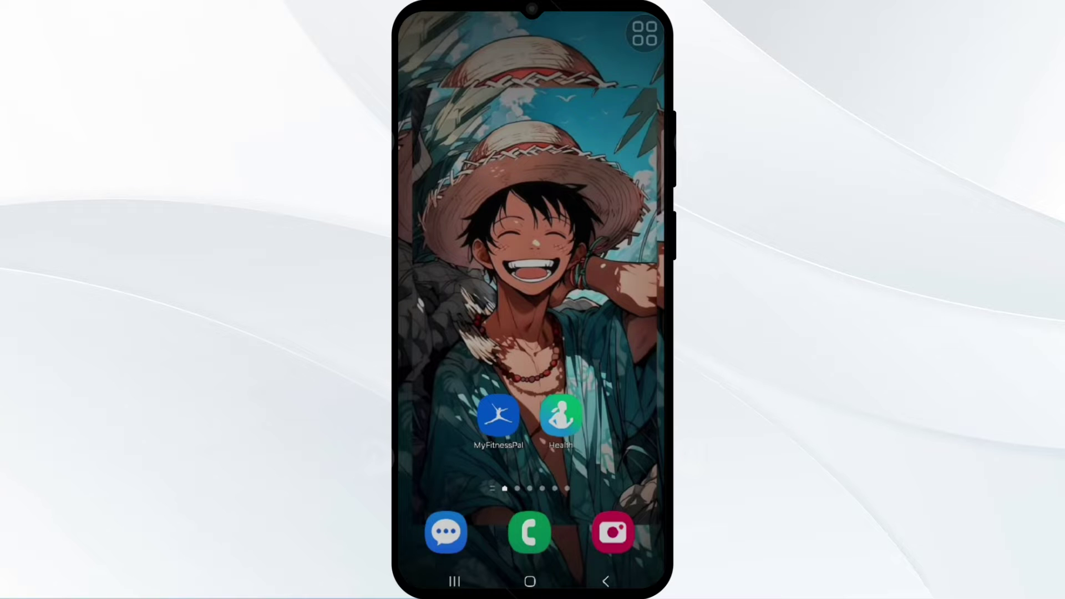
Launch Samsung Health and reach its Settings page from the three-dot menu.
click(562, 416)
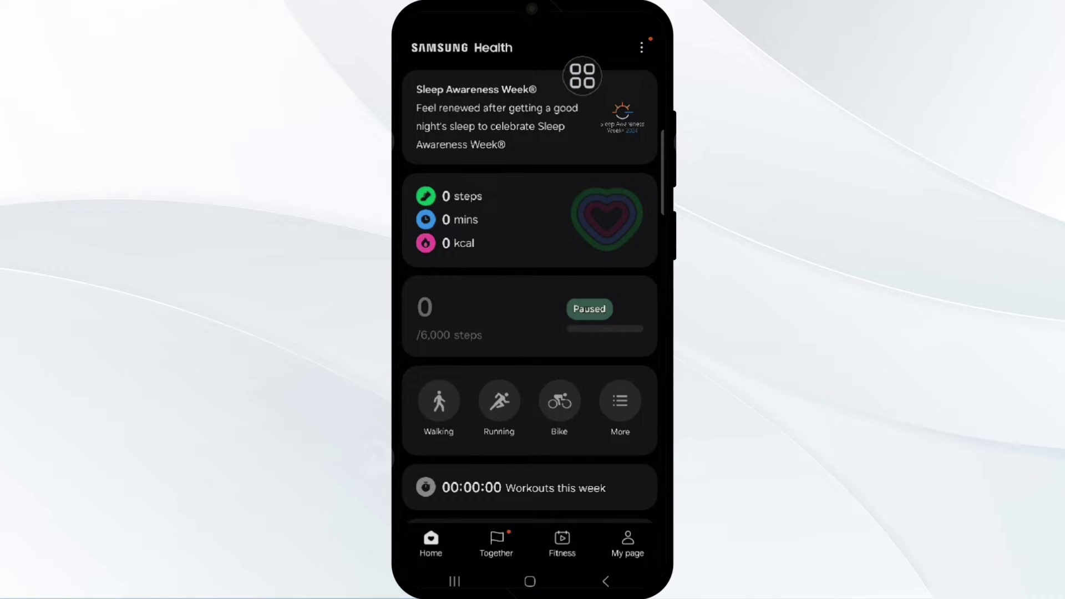
click(642, 48)
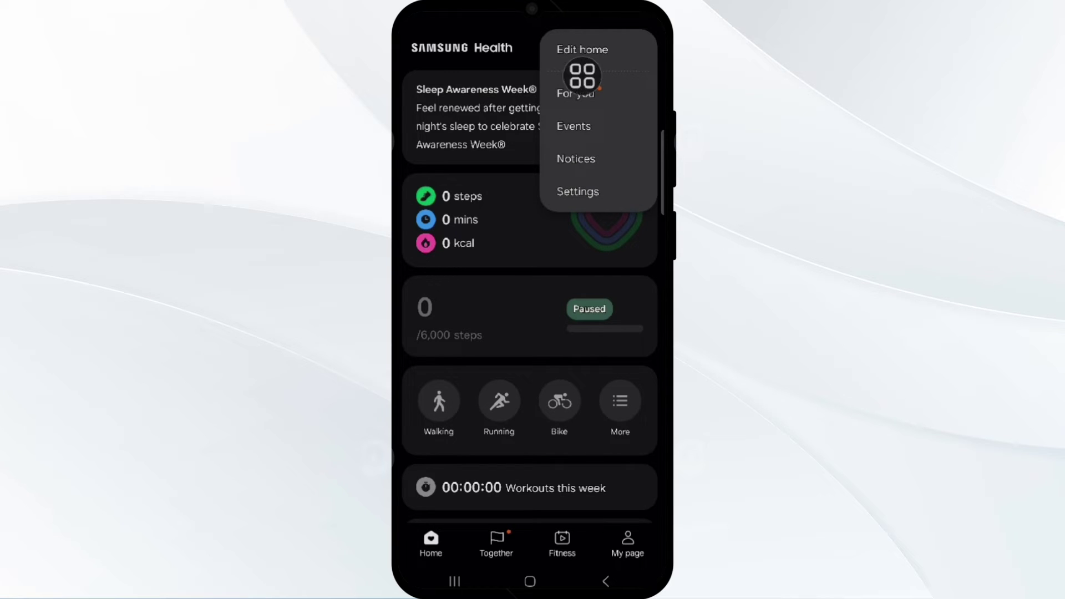
click(578, 191)
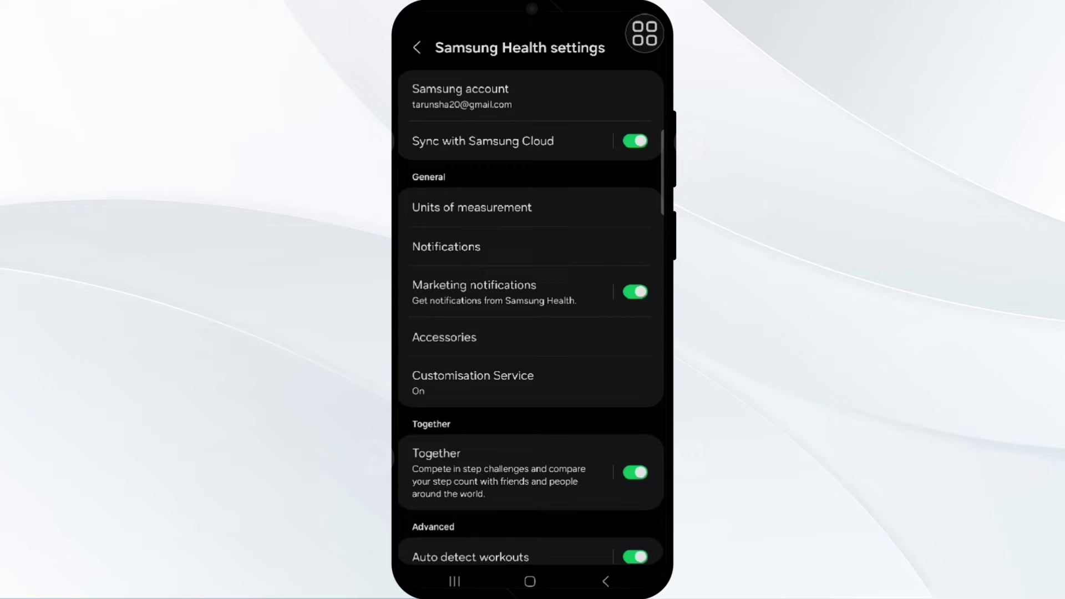
Open the Notifications entry to show Samsung Health's App notifications page.
click(524, 246)
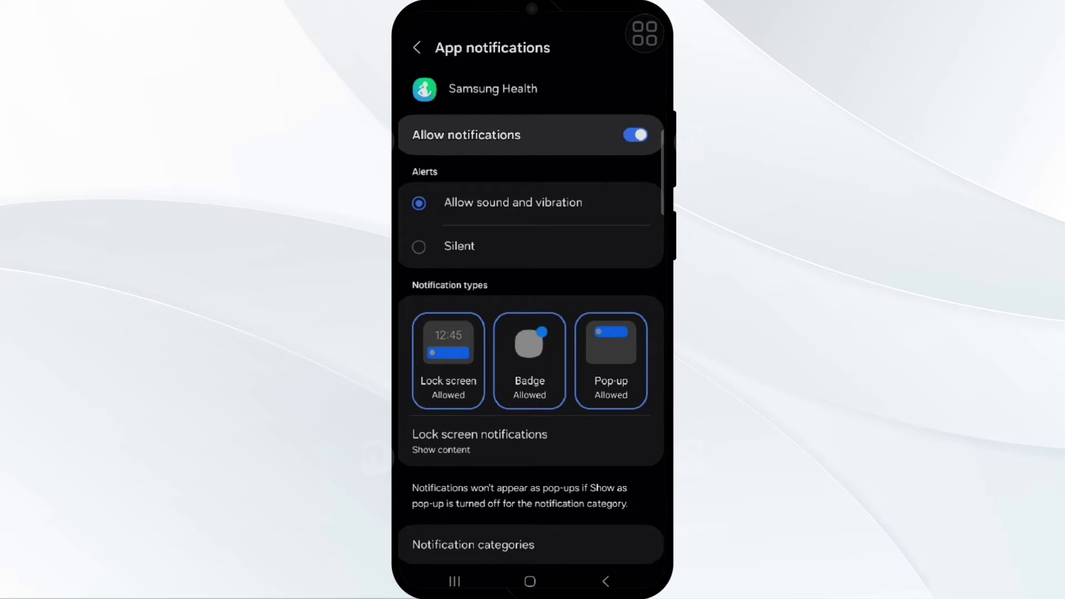
scroll(529, 333, down, 1)
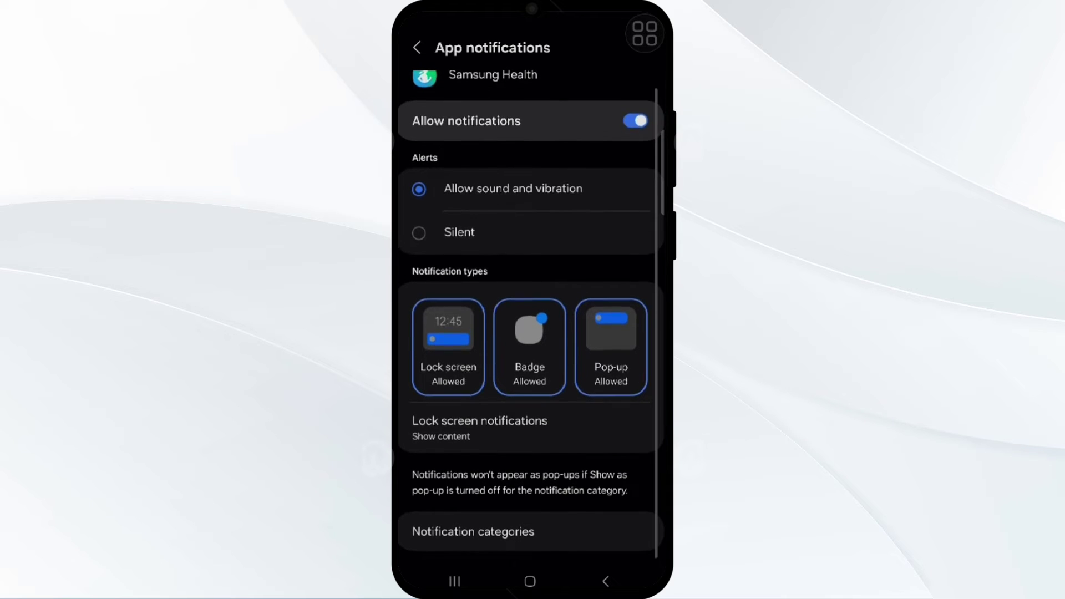
click(530, 532)
scroll(530, 333, down, 1)
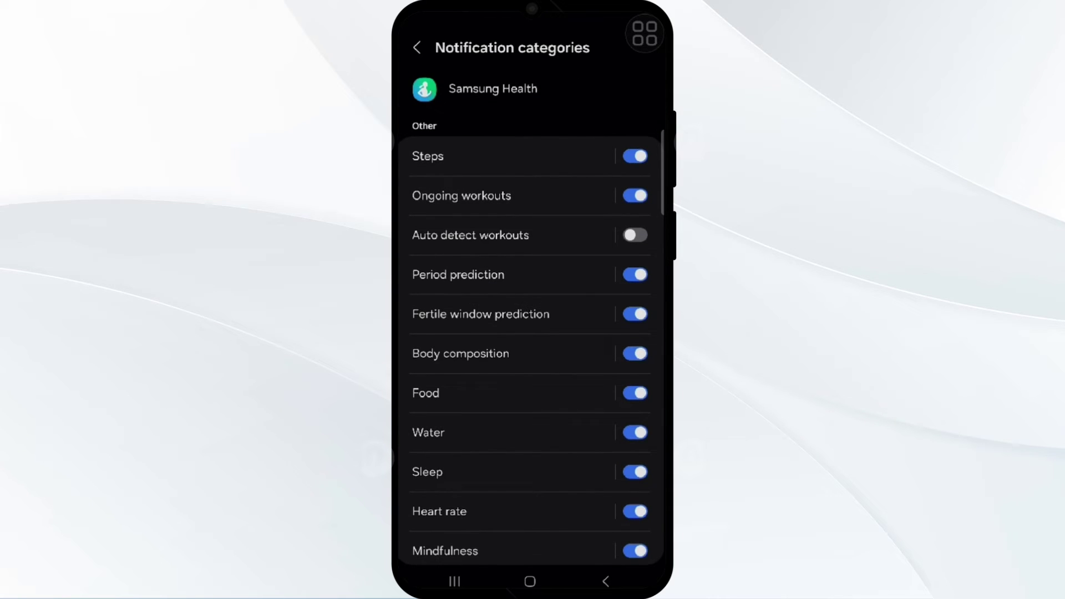
scroll(530, 333, down, 1)
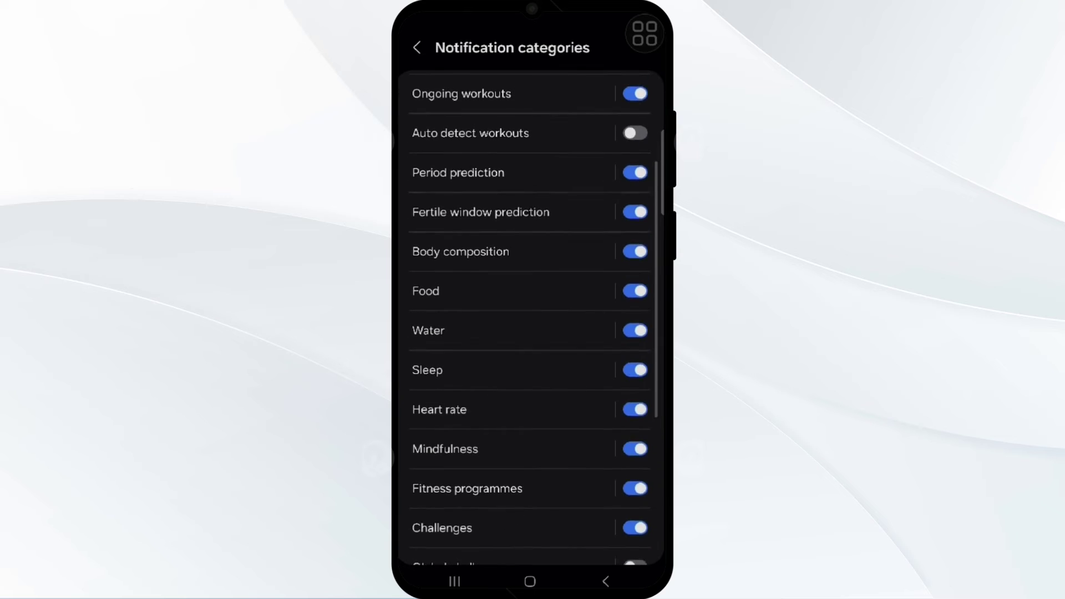
scroll(529, 333, up, 3)
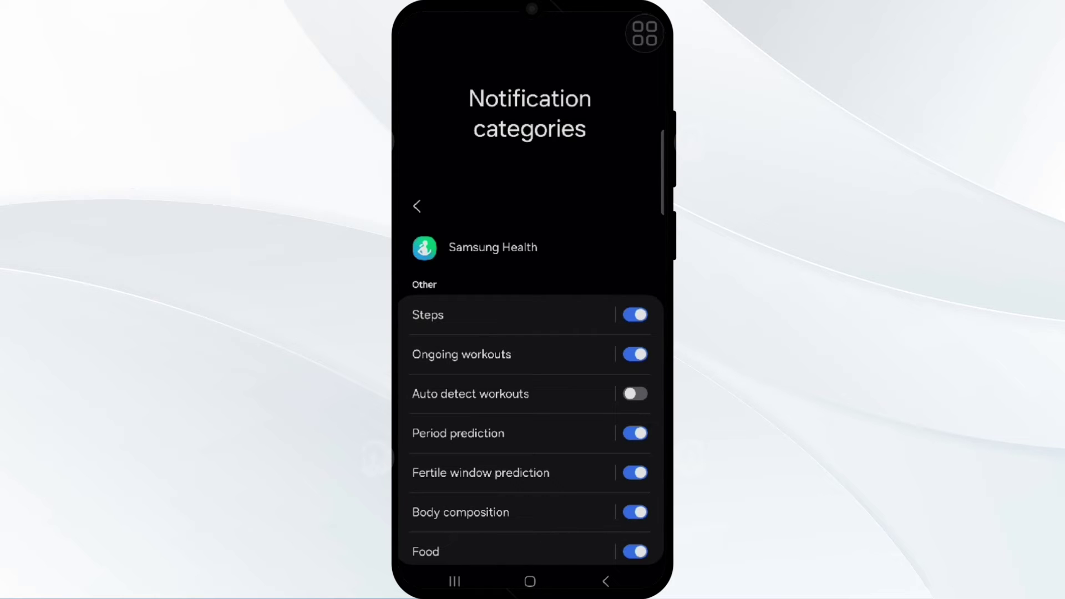
click(417, 207)
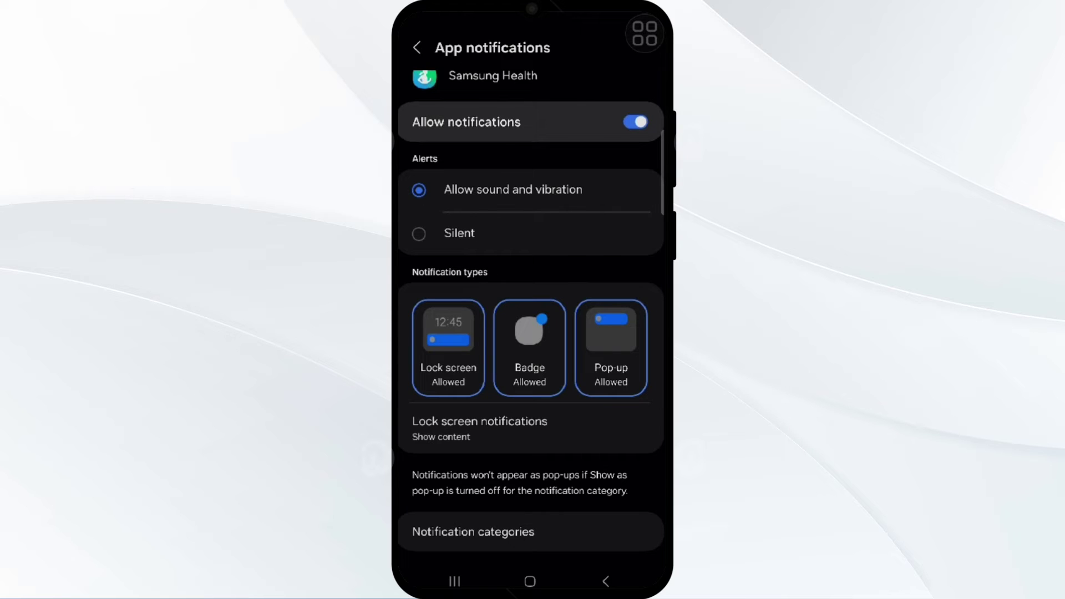
Try Silent and blocking notifications, restore Allow sound and vibration, and return home.
click(459, 233)
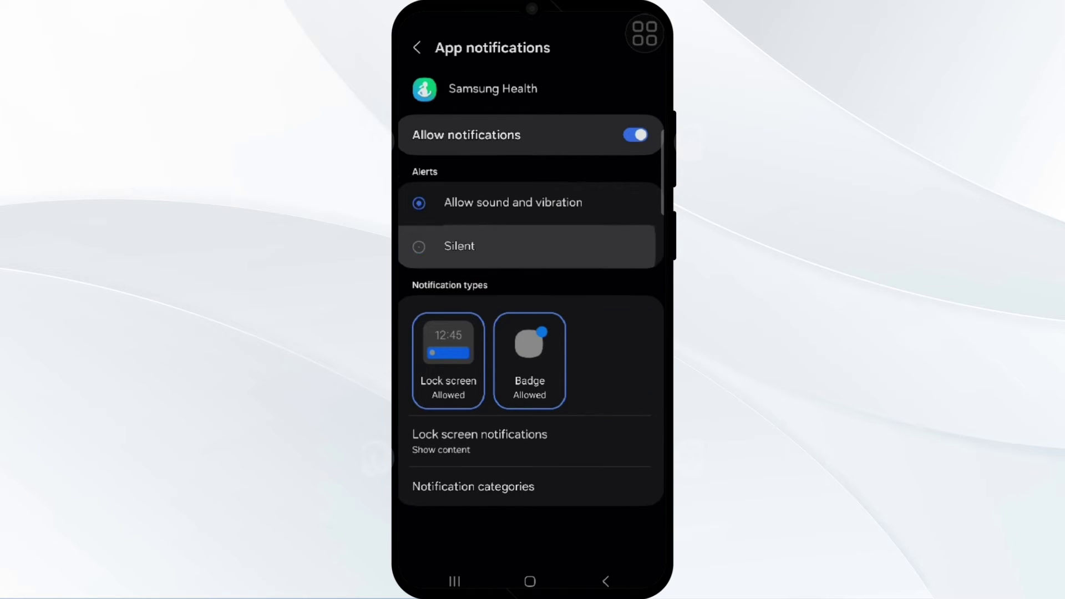
click(635, 135)
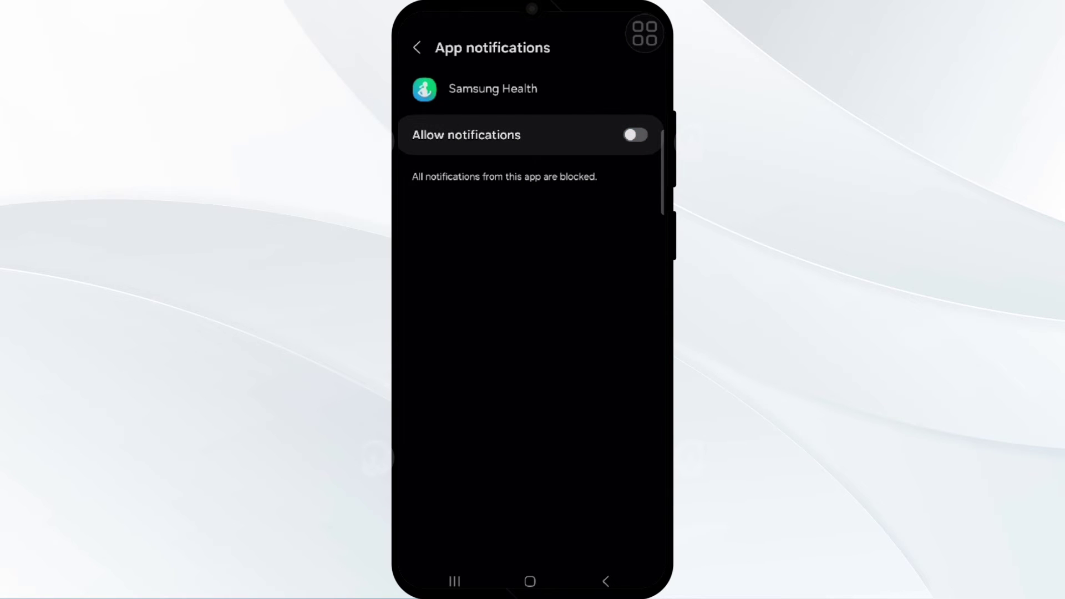
click(635, 135)
click(513, 203)
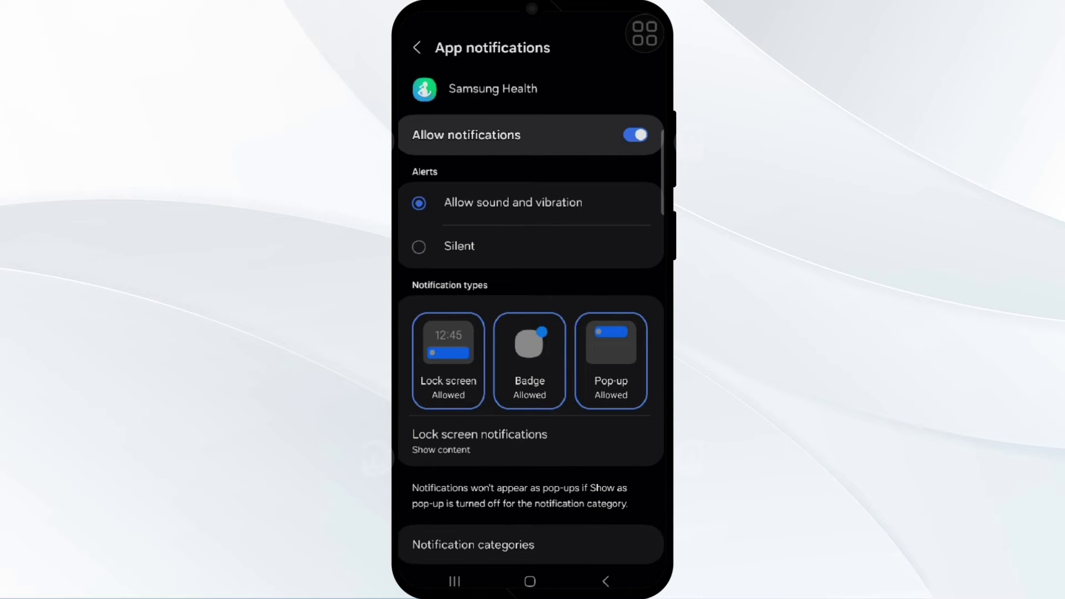
click(529, 581)
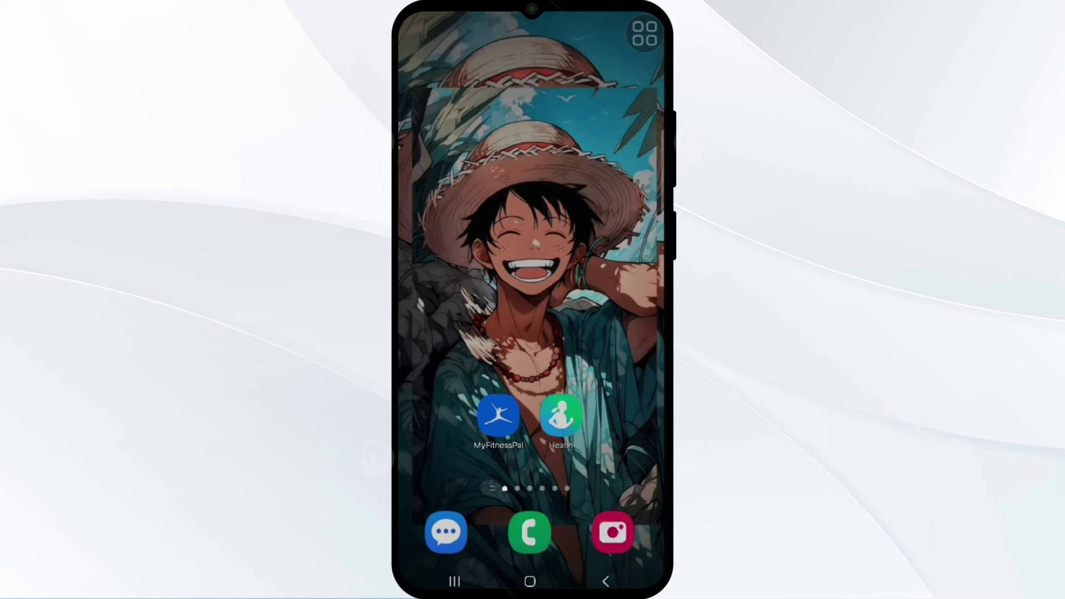
Reach Android Settings from the quick settings gear and open the Apps list.
drag(533, 17, 533, 332)
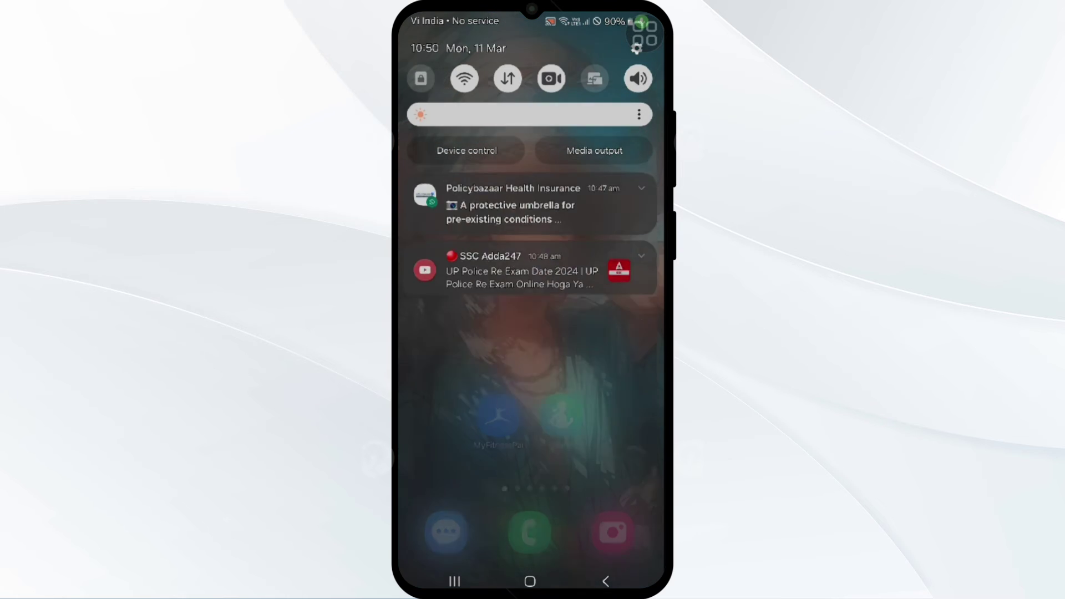
click(524, 59)
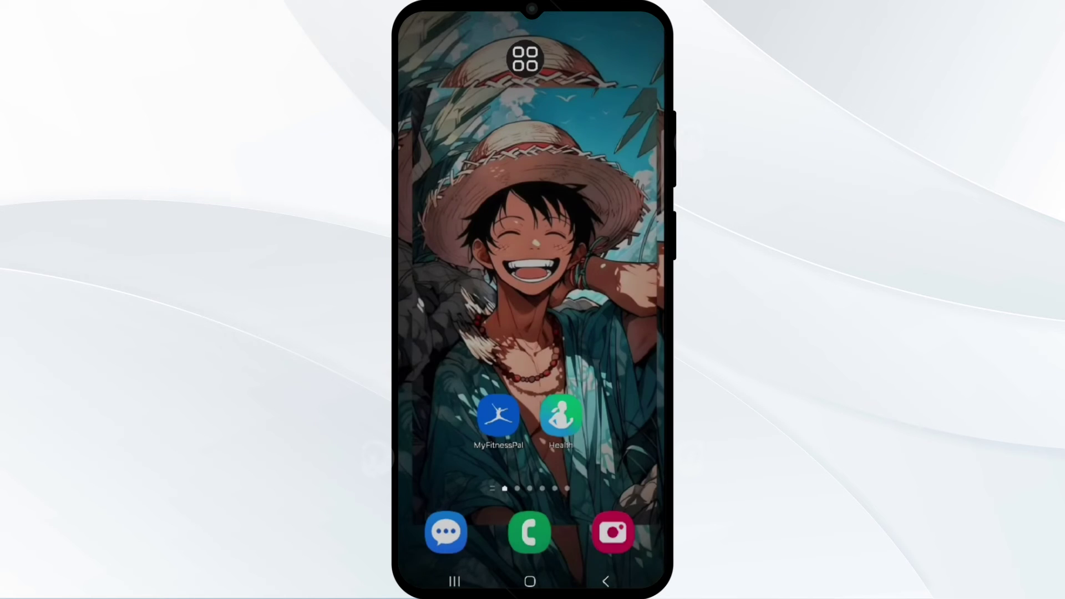
drag(533, 17, 534, 333)
click(637, 46)
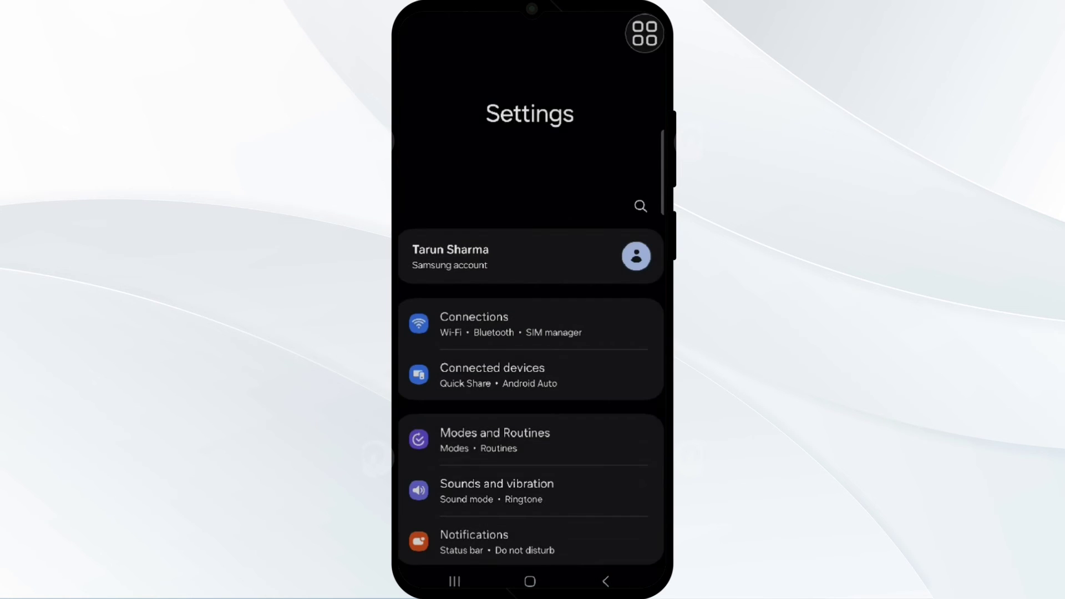
scroll(531, 374, down, 5)
scroll(530, 374, down, 5)
scroll(530, 374, down, 5)
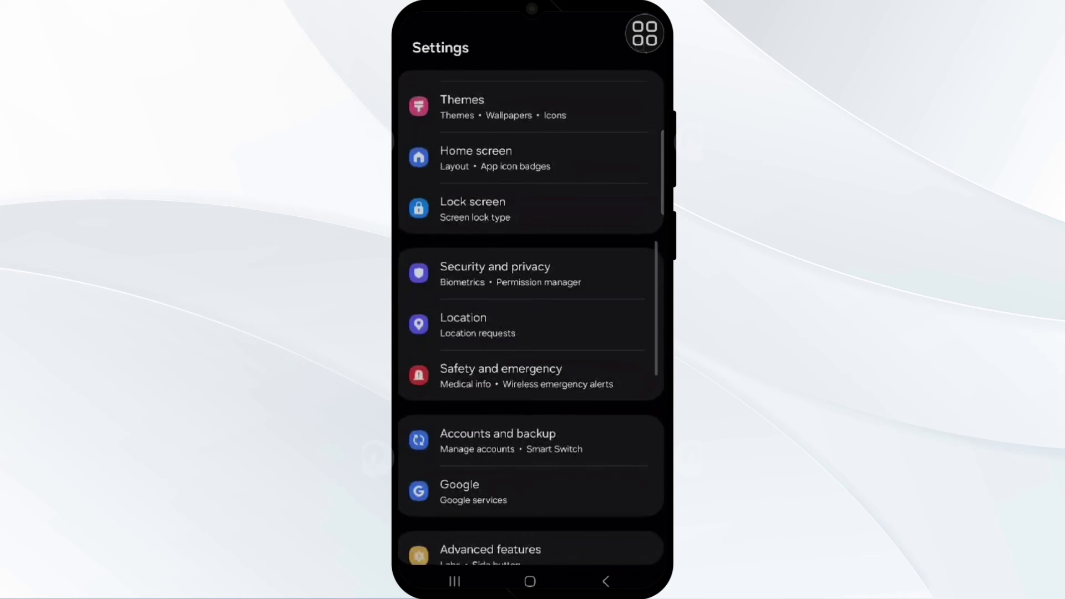
scroll(529, 375, down, 3)
scroll(530, 333, down, 3)
scroll(531, 333, down, 3)
scroll(531, 333, down, 3)
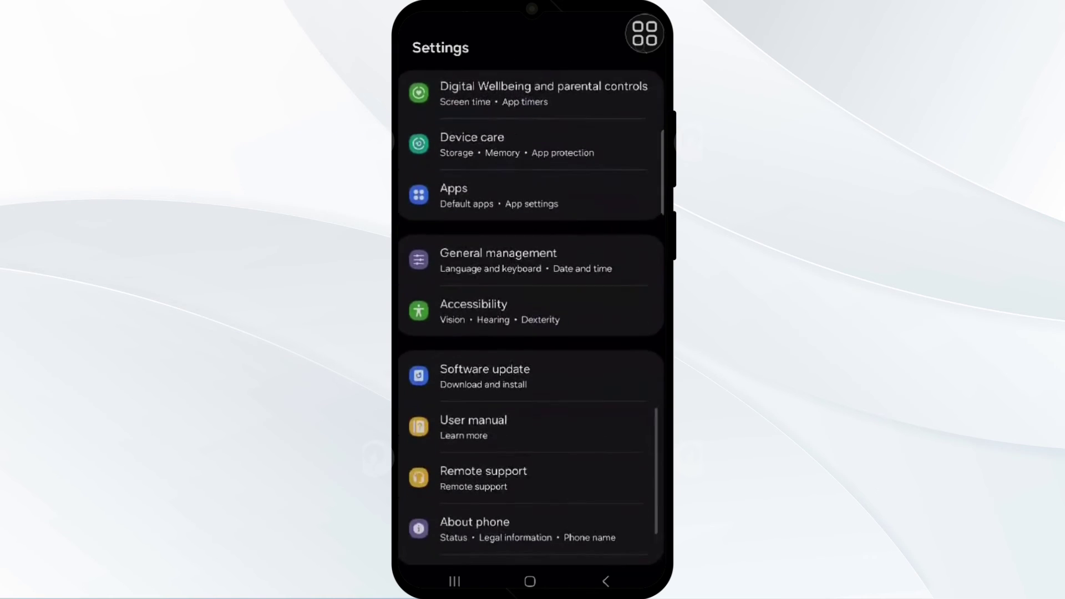
scroll(530, 332, down, 3)
scroll(531, 333, up, 3)
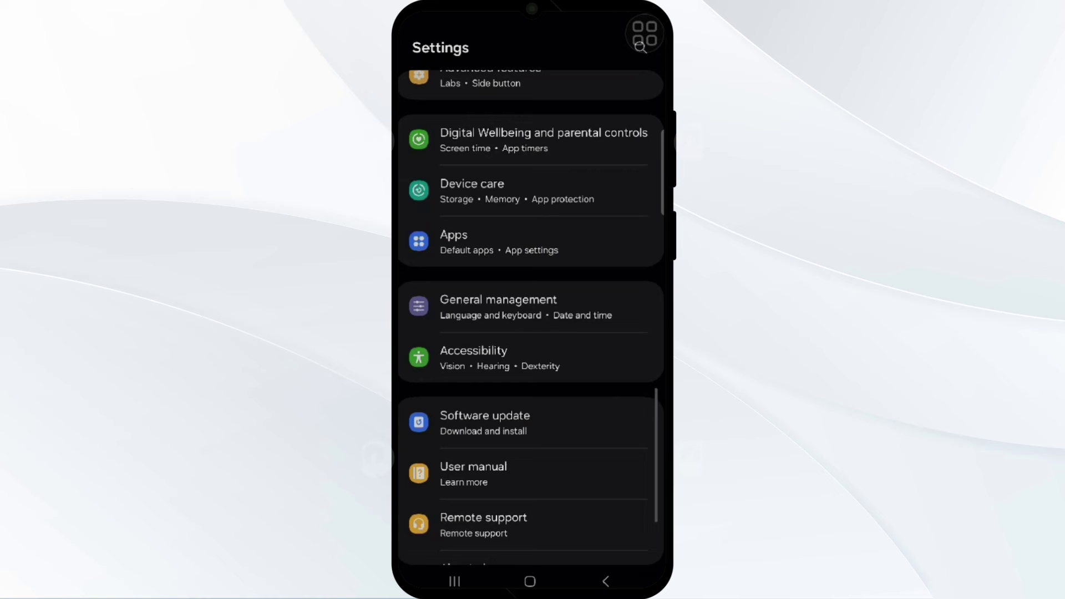
click(530, 242)
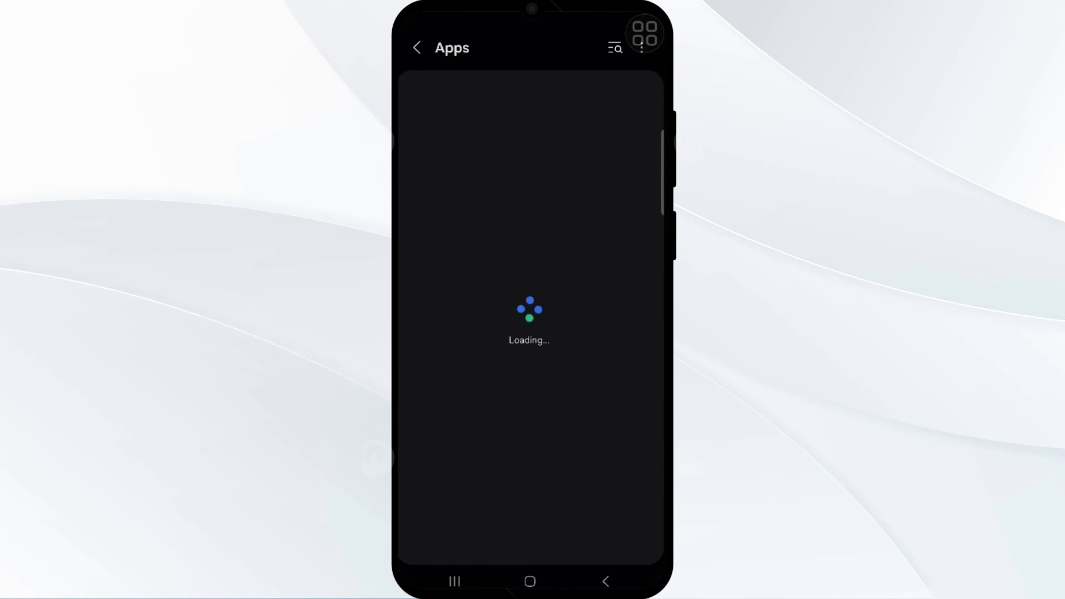
Search the installed apps for 'health' and open Samsung Health's App info page.
click(614, 47)
text(h)
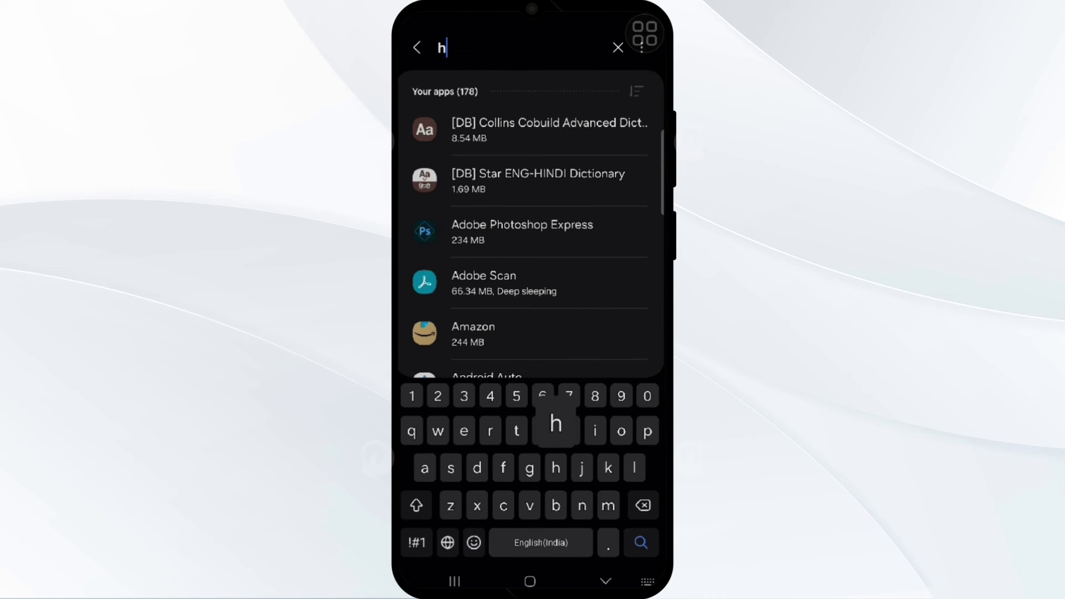
text(ealth)
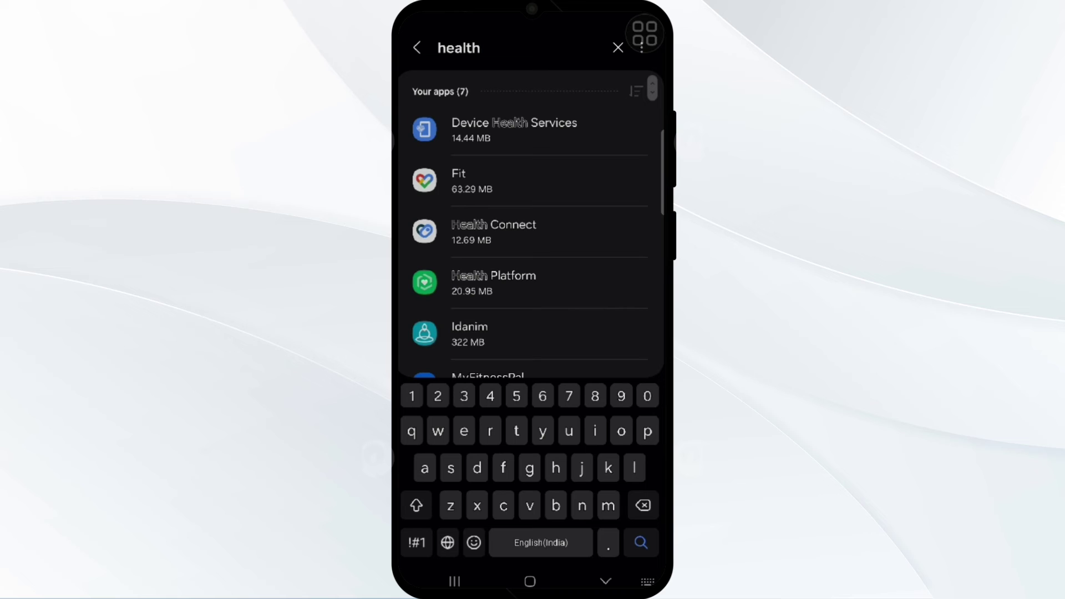
key(Escape)
click(529, 435)
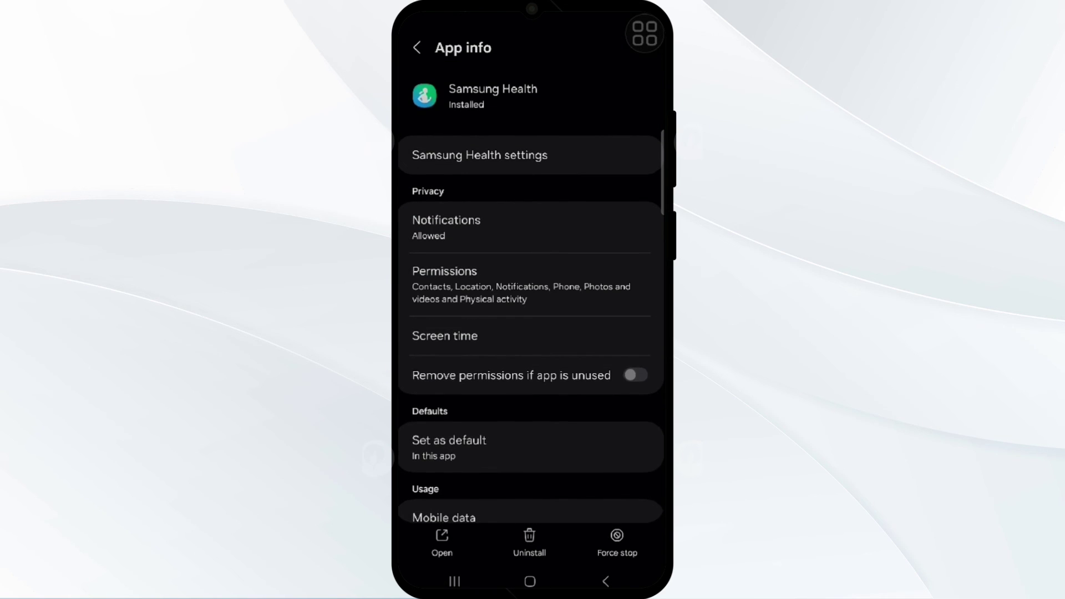
Toggle Allow notifications off and back on for Samsung Health, then return home.
click(530, 226)
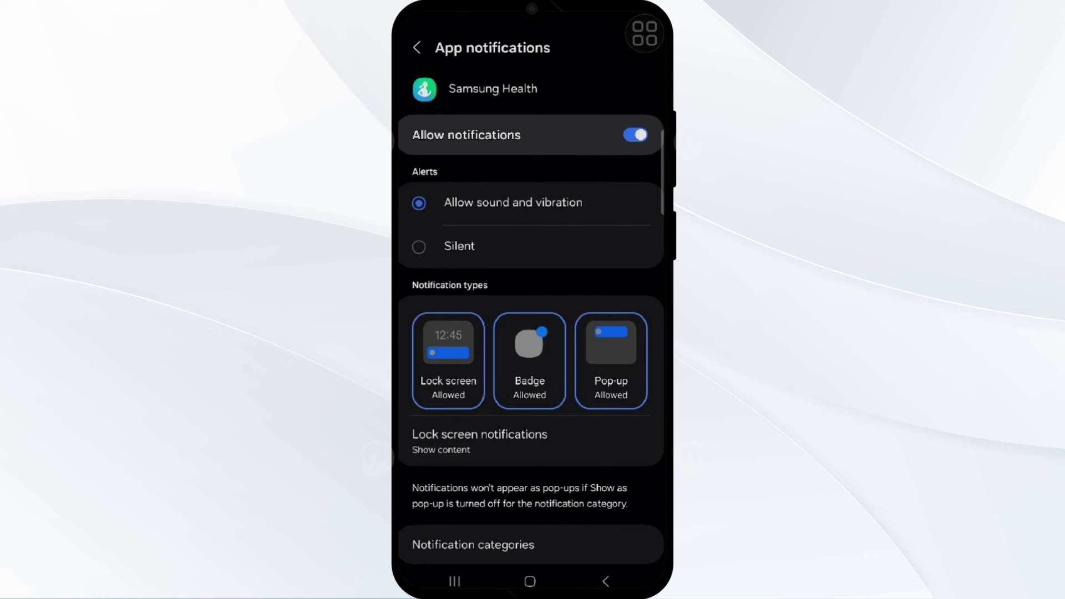
click(636, 135)
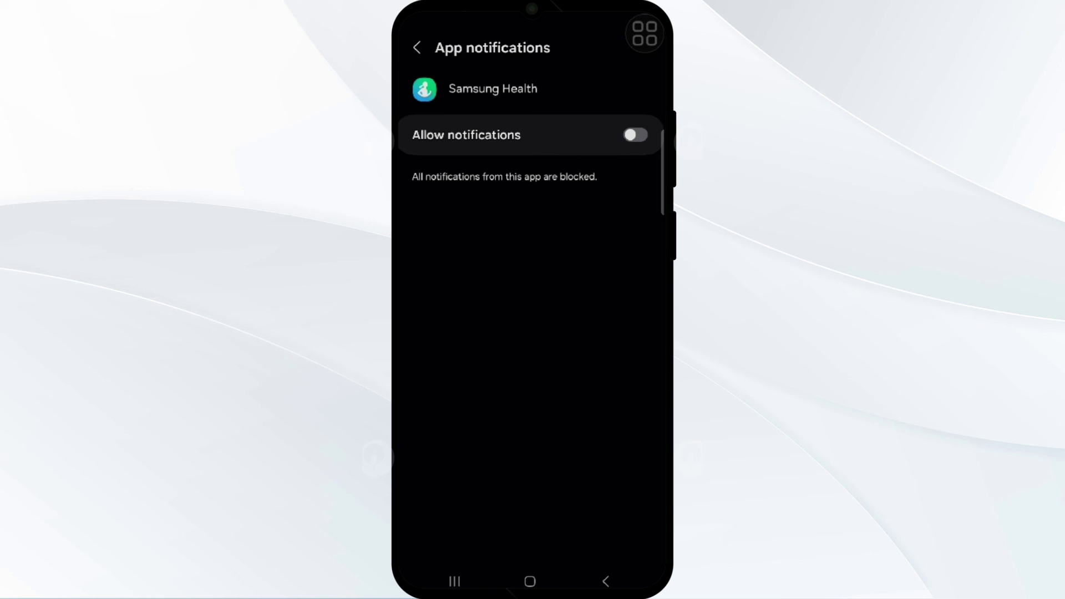
click(636, 135)
click(530, 582)
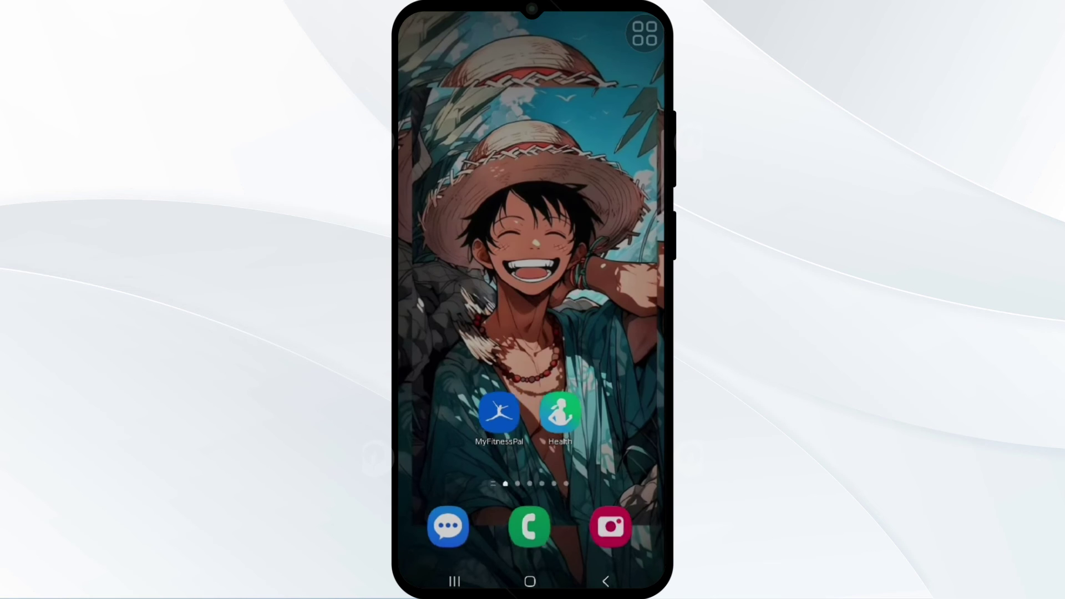